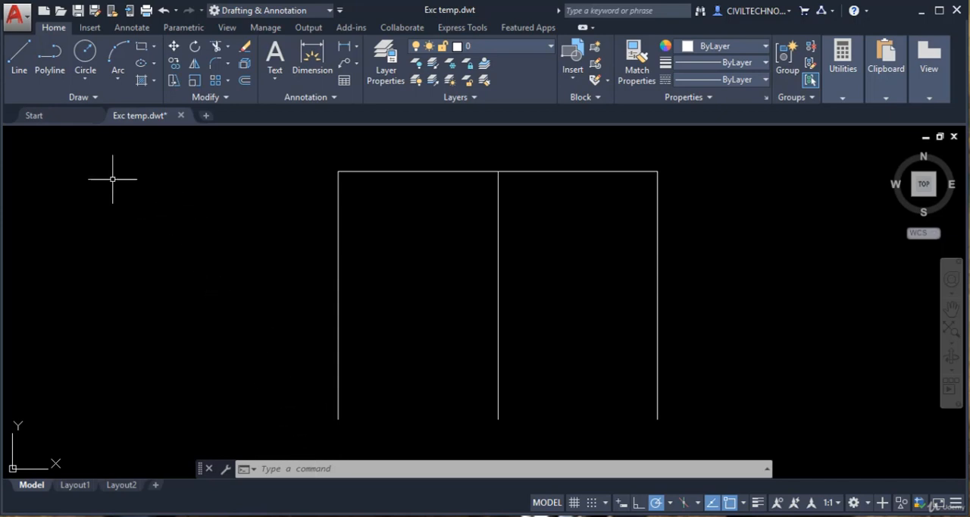
# Step: Draw a center-radius circle of radius 150 centred on the midpoint of the left vertical line
pyautogui.click(86, 81)
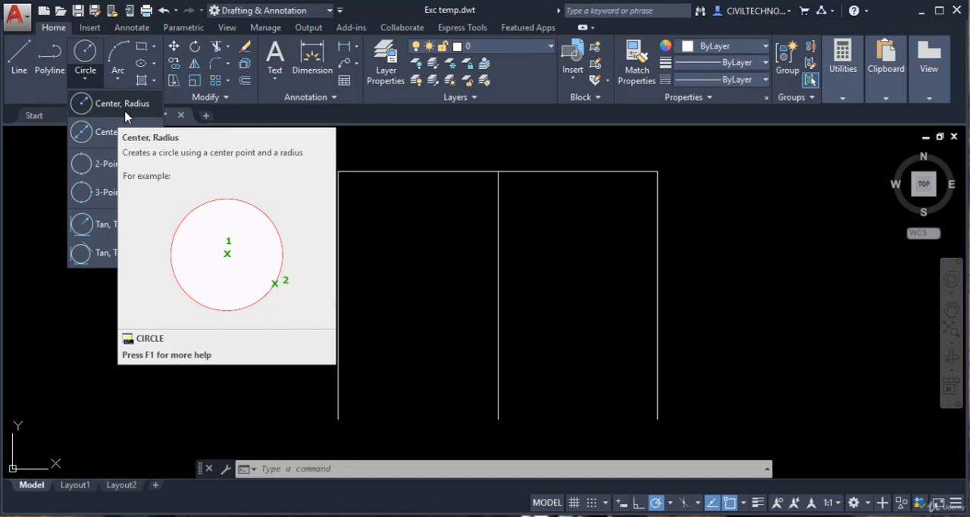
pyautogui.click(127, 115)
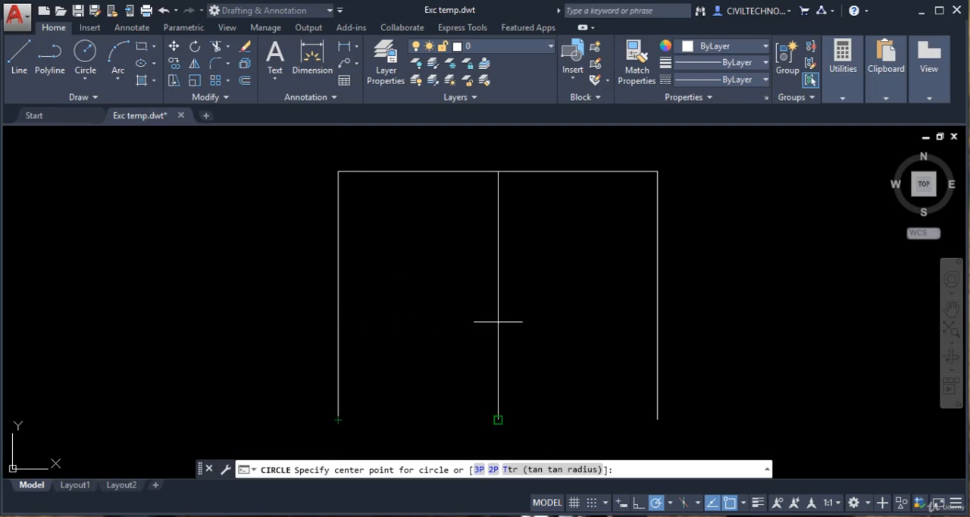
pyautogui.rightClick(732, 506)
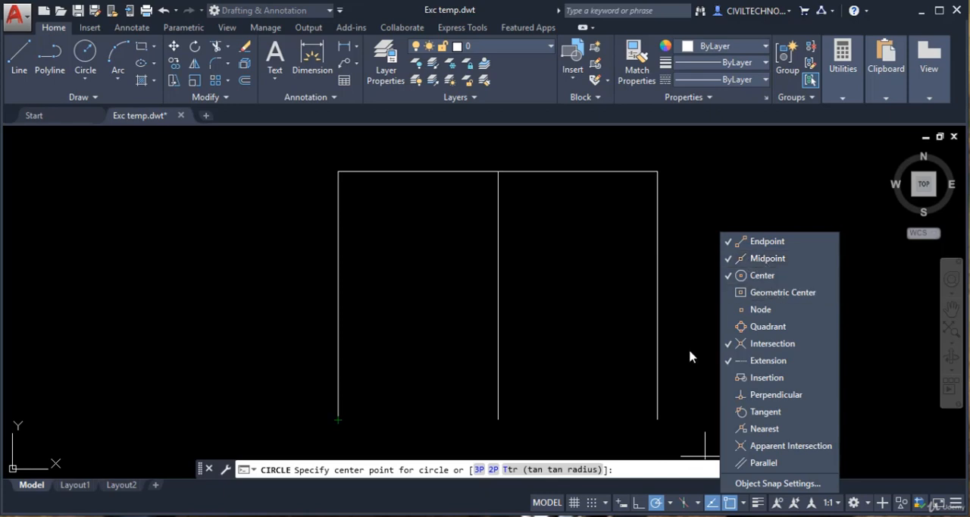
pyautogui.click(705, 338)
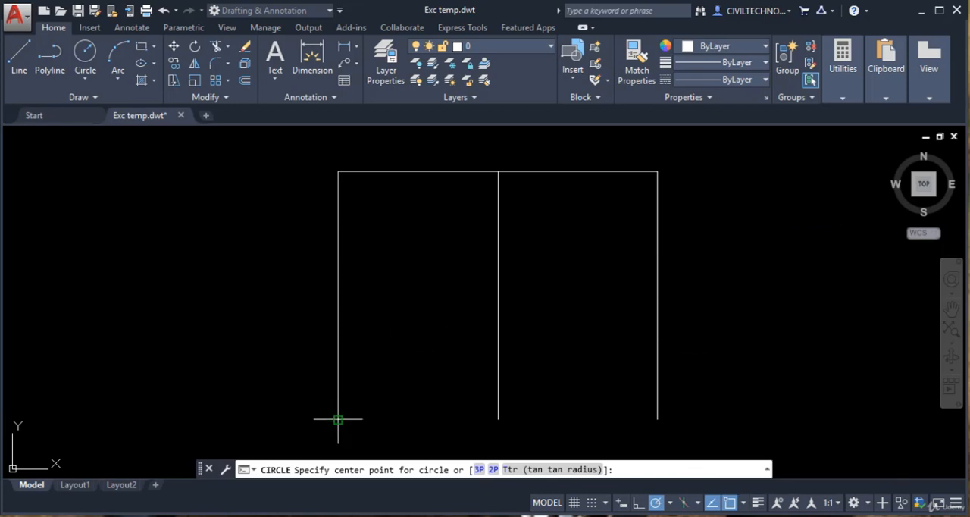
pyautogui.click(338, 296)
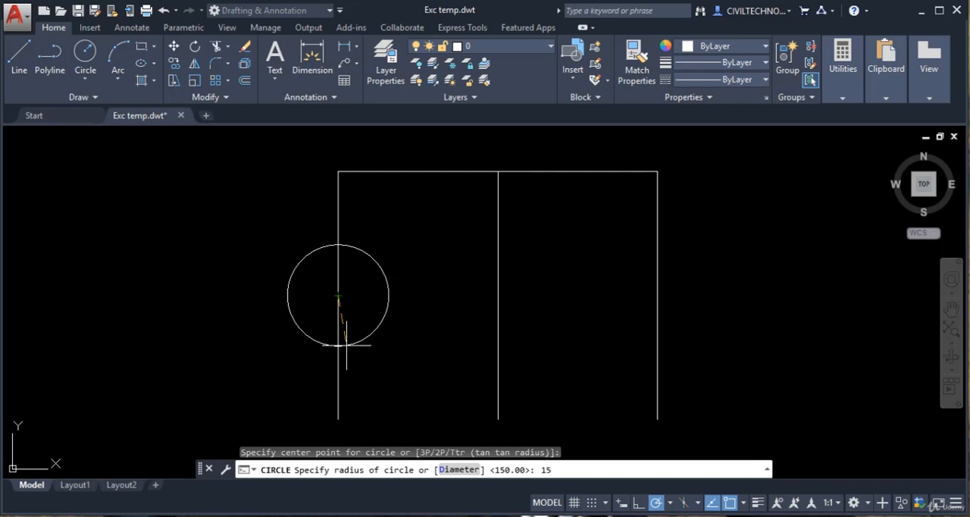
pyautogui.press('Return')
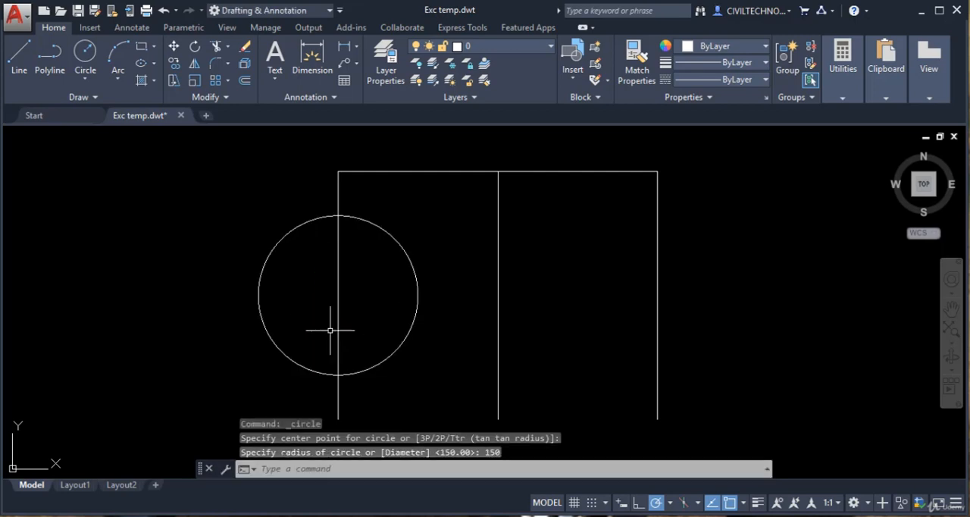
# Step: Draw a concentric circle by center and diameter on the left line's midpoint, with a diameter of 400
pyautogui.click(84, 81)
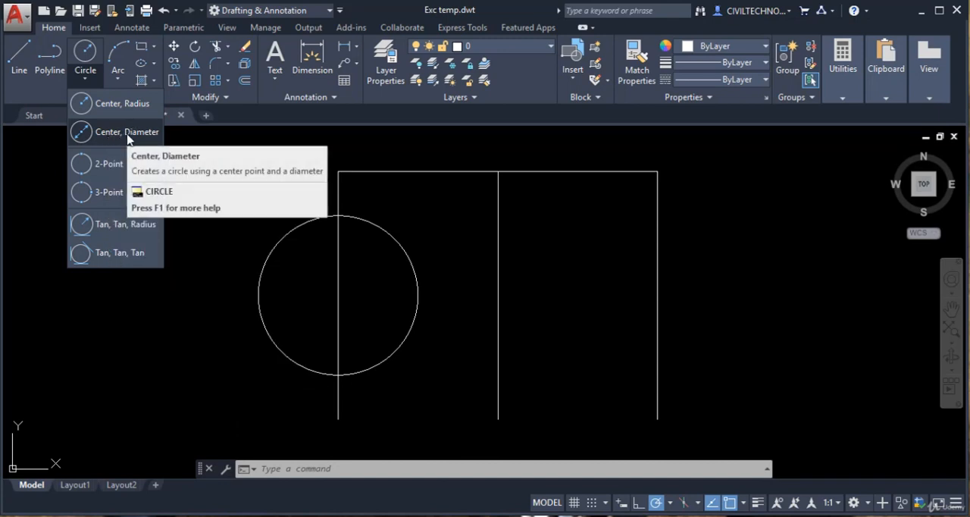
pyautogui.click(127, 135)
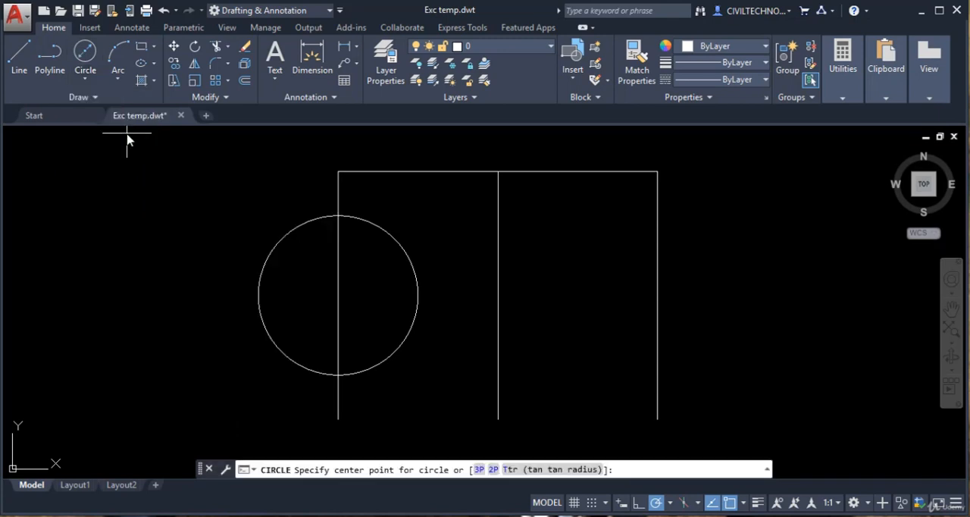
pyautogui.click(338, 296)
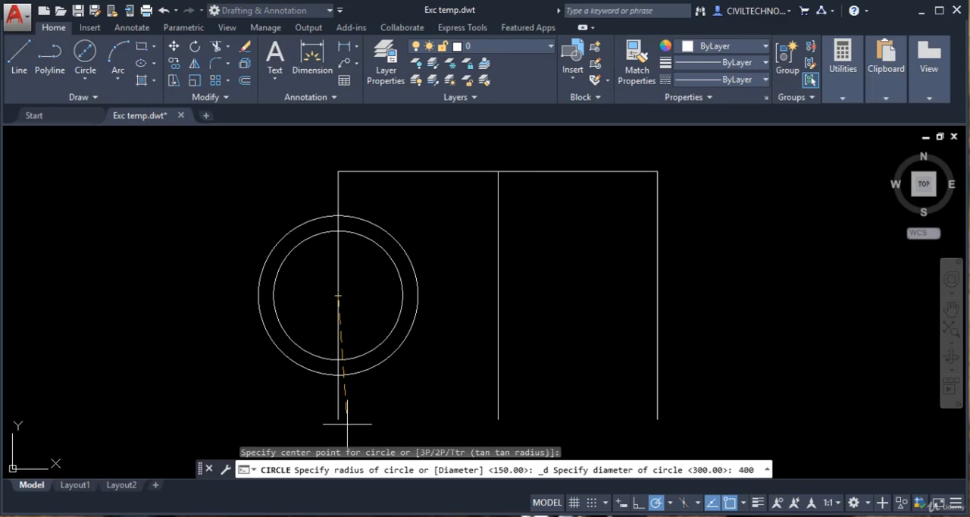
pyautogui.press('Return')
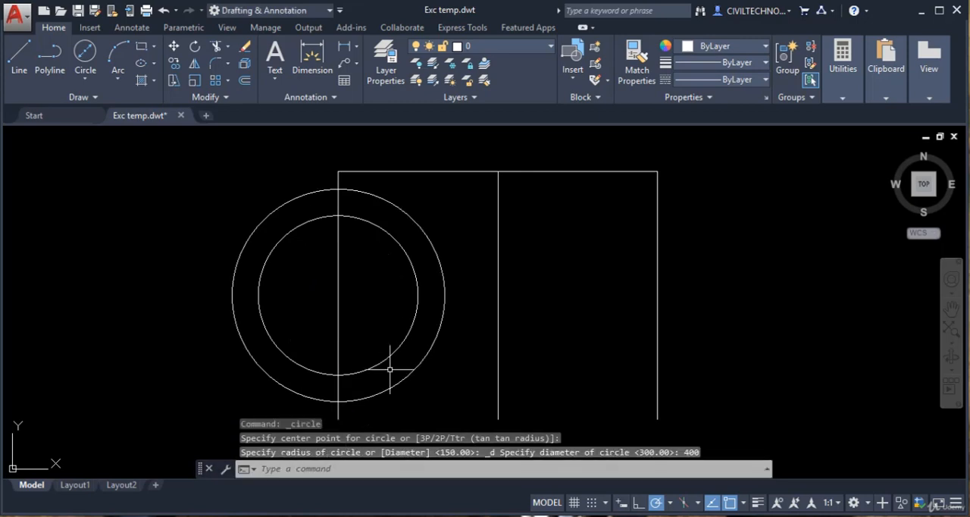
# Step: Erase the outer concentric circle drawn by center and diameter
pyautogui.click(443, 286)
pyautogui.write('E')
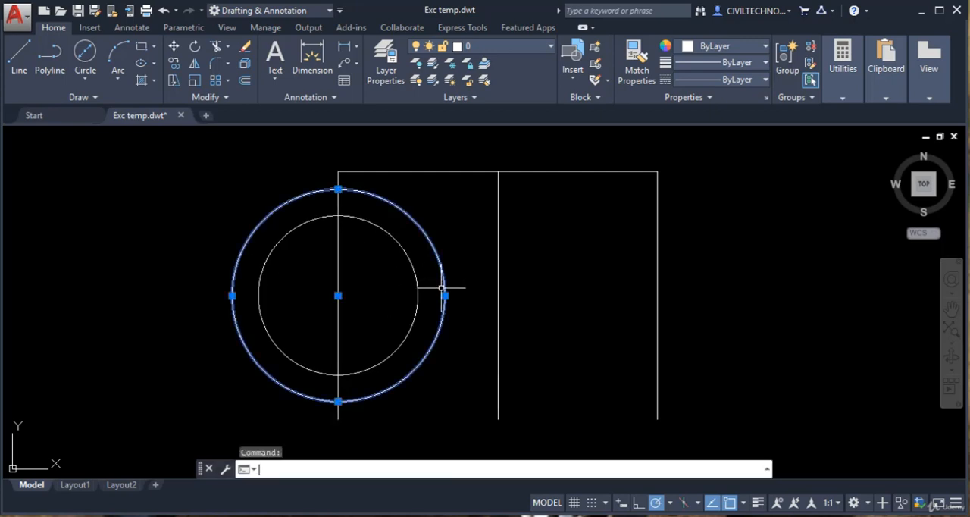
pyautogui.press('Return')
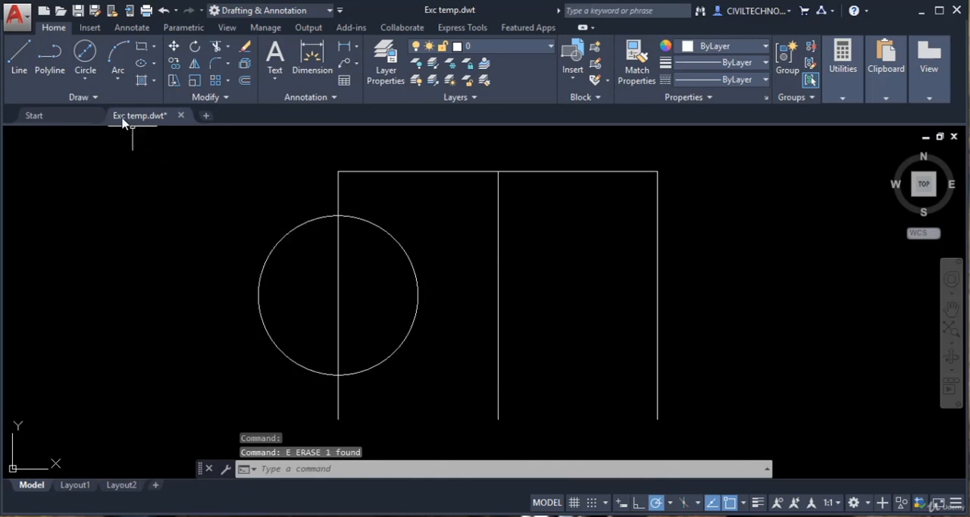
# Step: Start a center-radius circle at the left line's midpoint and use its Diameter option to make it 400 in diameter
pyautogui.click(85, 79)
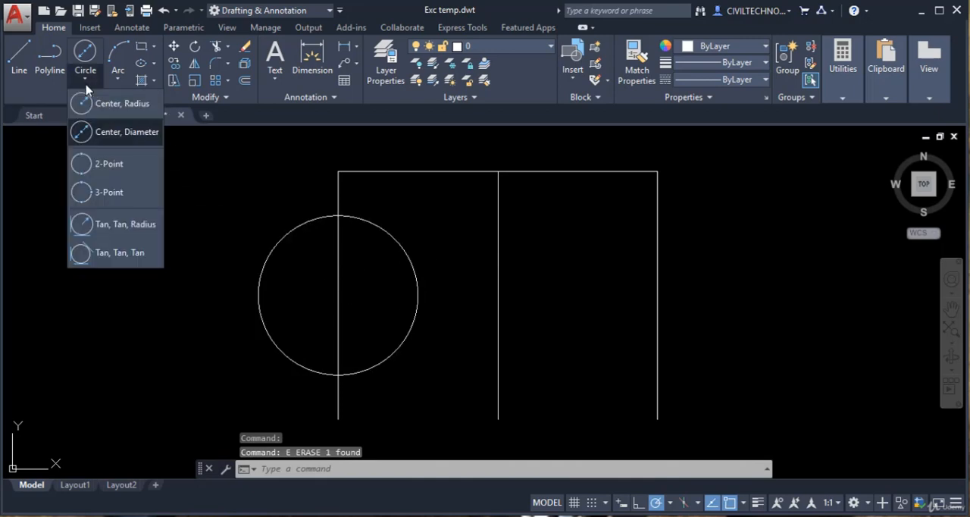
pyautogui.click(121, 112)
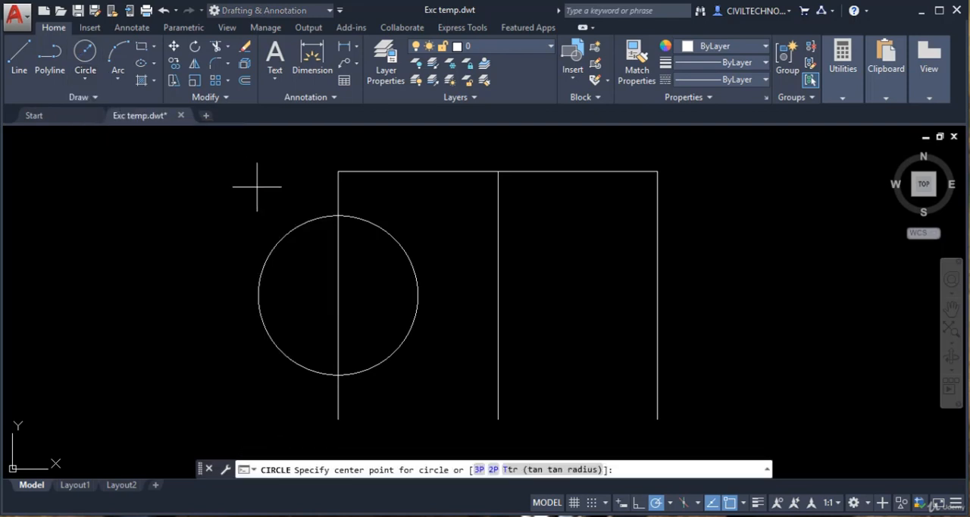
pyautogui.click(338, 296)
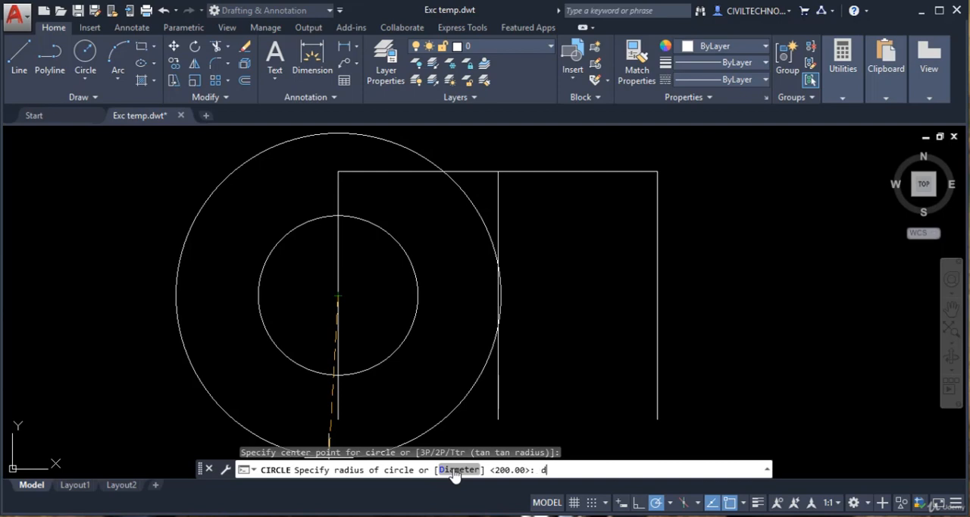
pyautogui.click(455, 471)
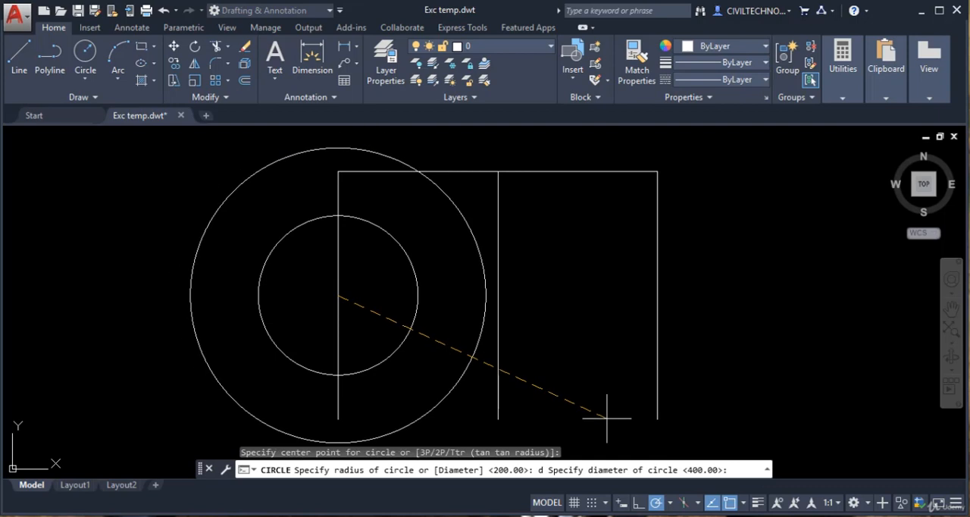
pyautogui.press('Return')
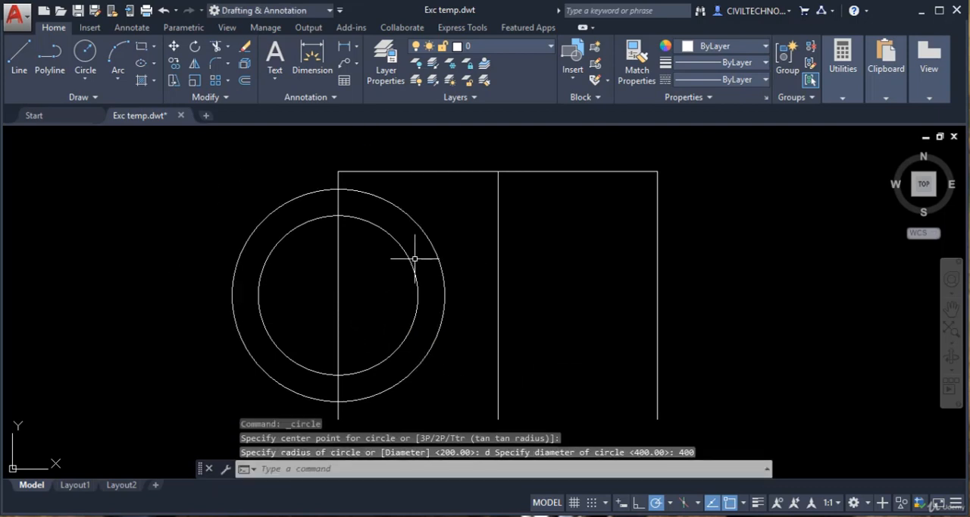
# Step: Erase the outer circle made with the Diameter option, keeping the inner one
pyautogui.click(429, 239)
pyautogui.write('e')
pyautogui.press('Return')
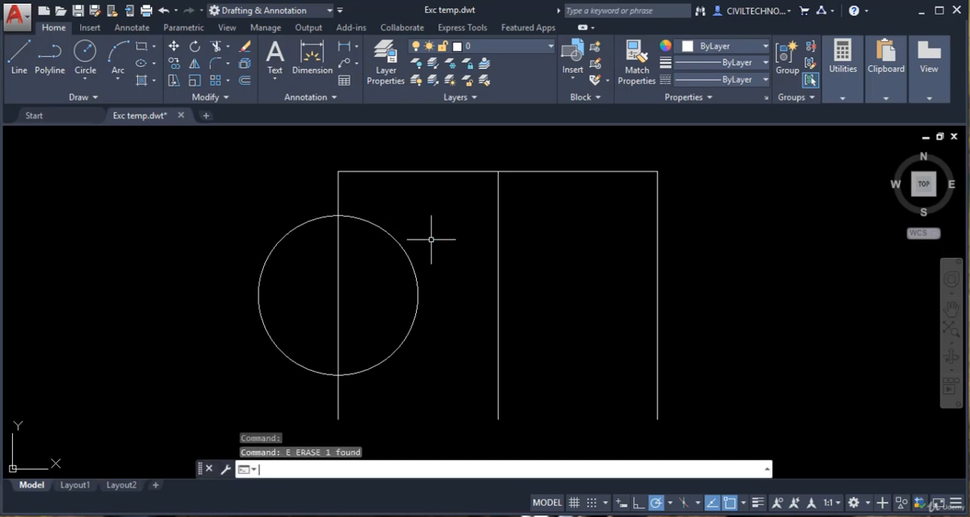
# Step: Erase the remaining circle centred on the left vertical line
pyautogui.click(84, 80)
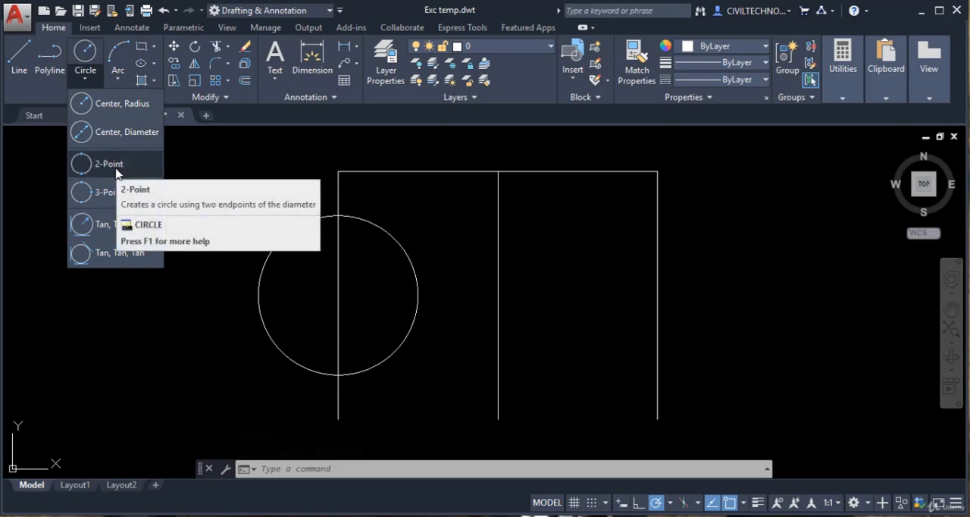
pyautogui.click(411, 227)
pyautogui.click(366, 275)
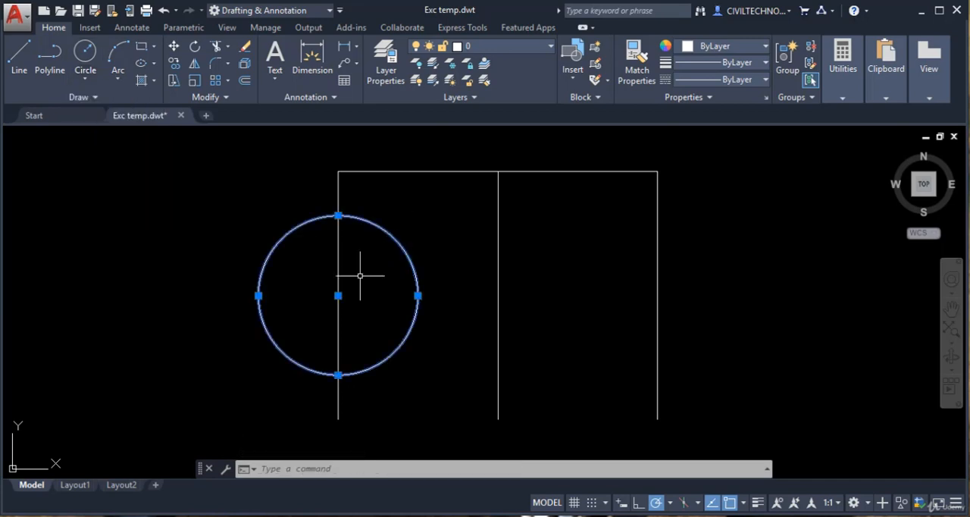
pyautogui.write('e')
pyautogui.press('Return')
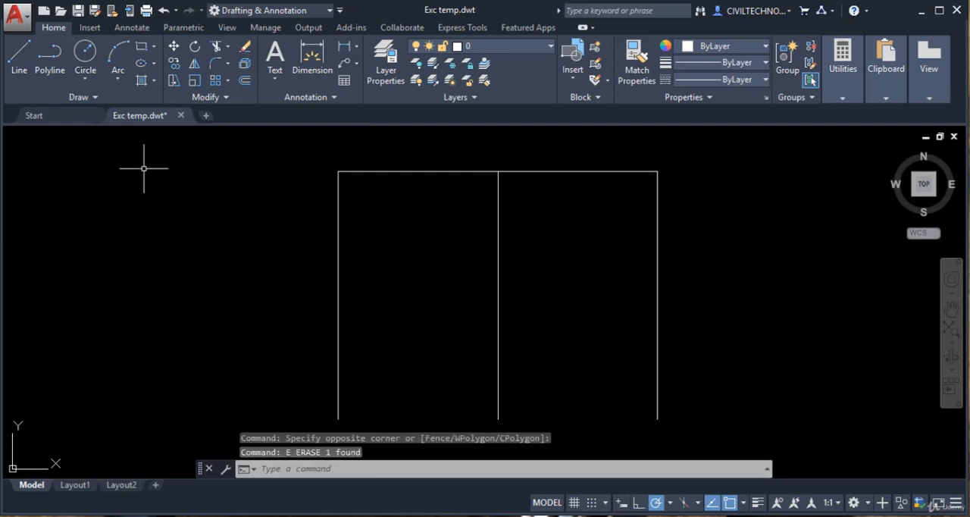
# Step: Draw a 2-point circle using the upper and lower endpoints of the left vertical line as its diameter
pyautogui.click(85, 78)
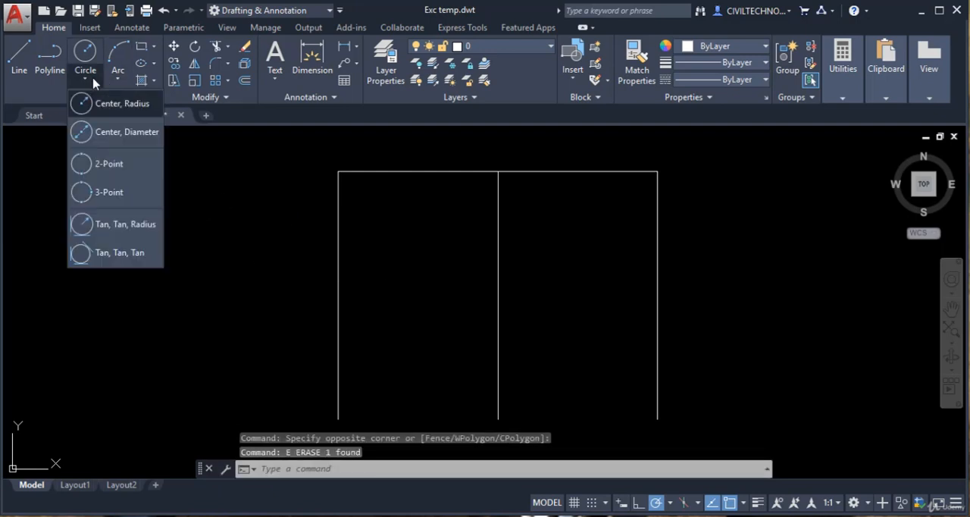
pyautogui.click(109, 163)
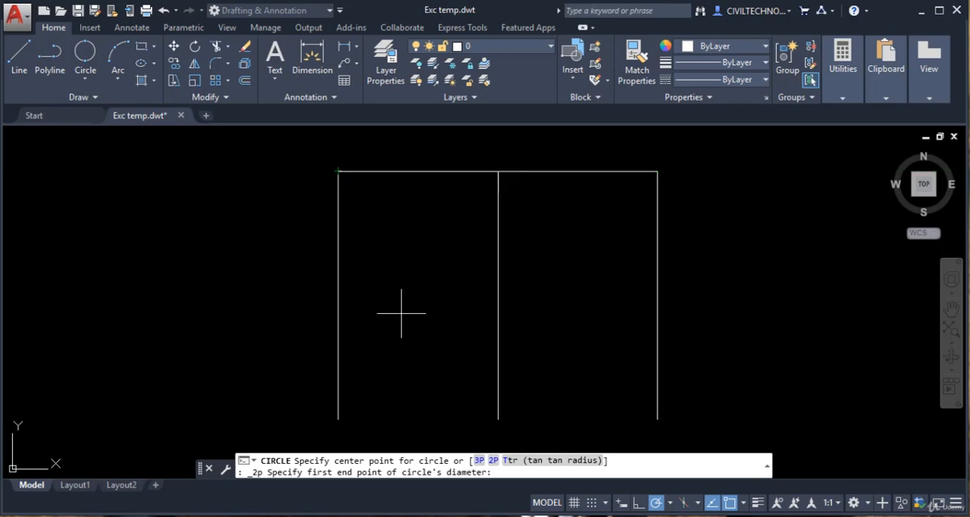
pyautogui.click(338, 171)
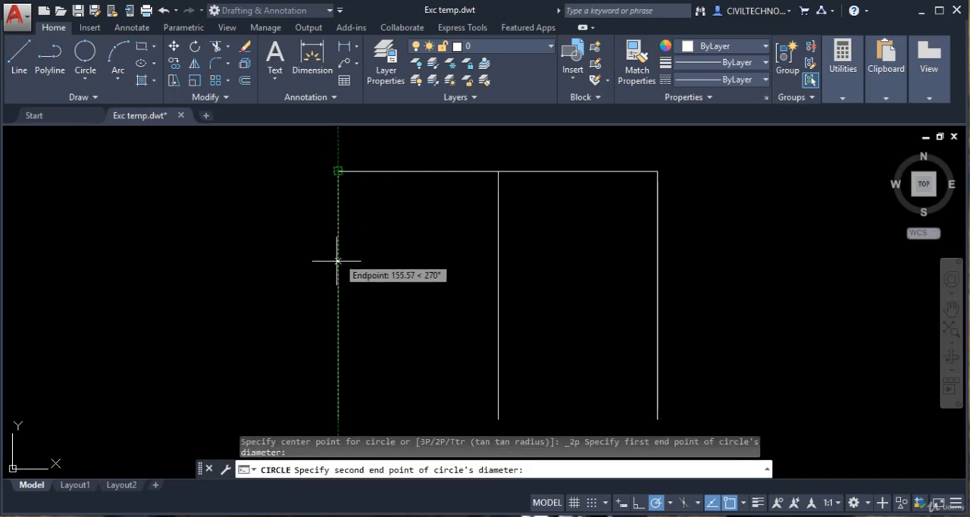
pyautogui.moveTo(339, 376); pyautogui.dragTo(337, 361, button='middle')
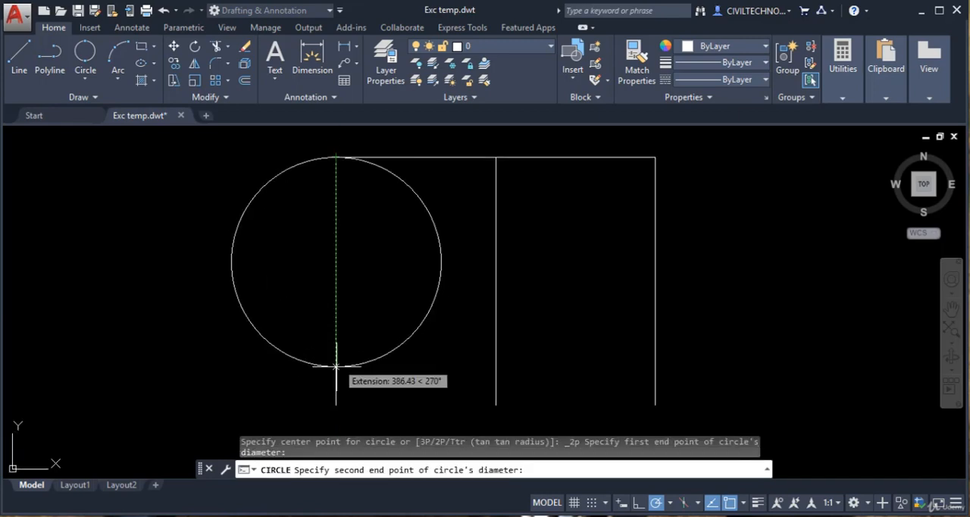
pyautogui.click(336, 405)
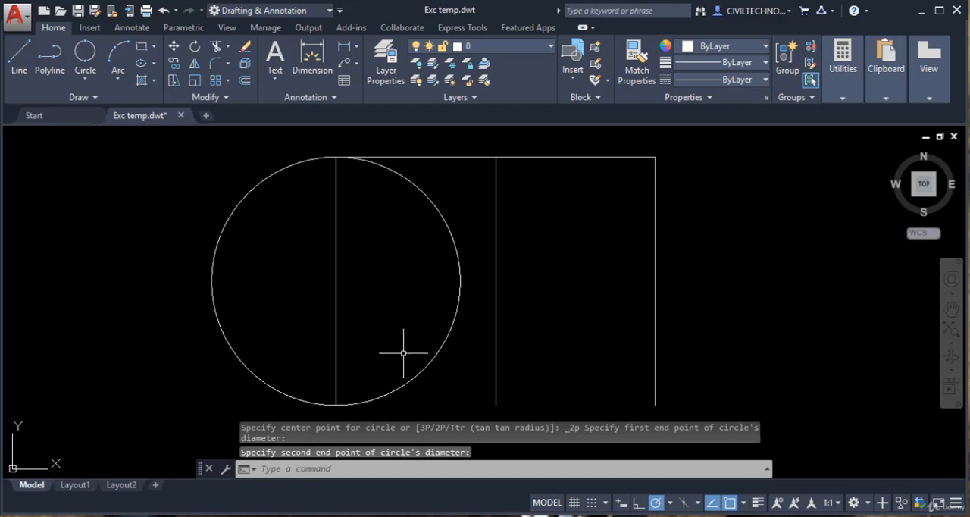
# Step: Erase the 2-point circle spanning the left vertical line
pyautogui.click(456, 249)
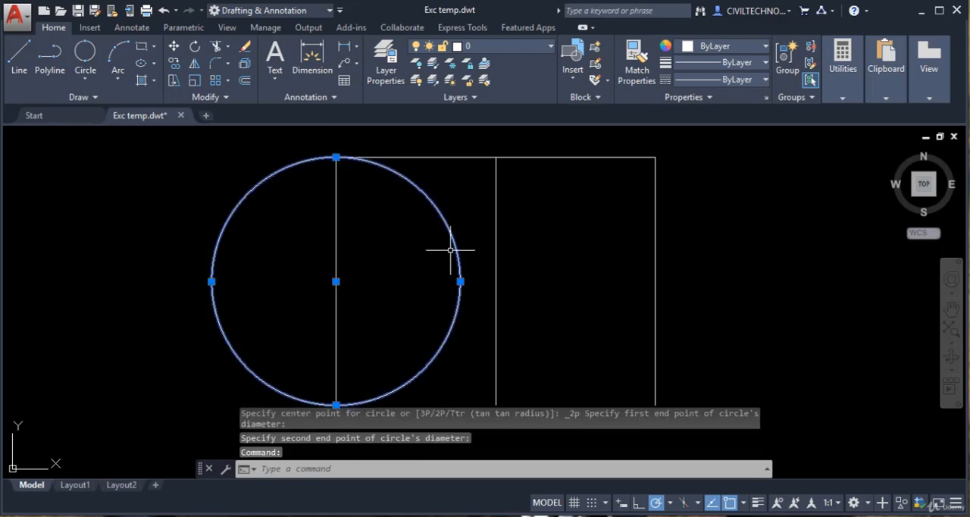
pyautogui.write('e')
pyautogui.press('Return')
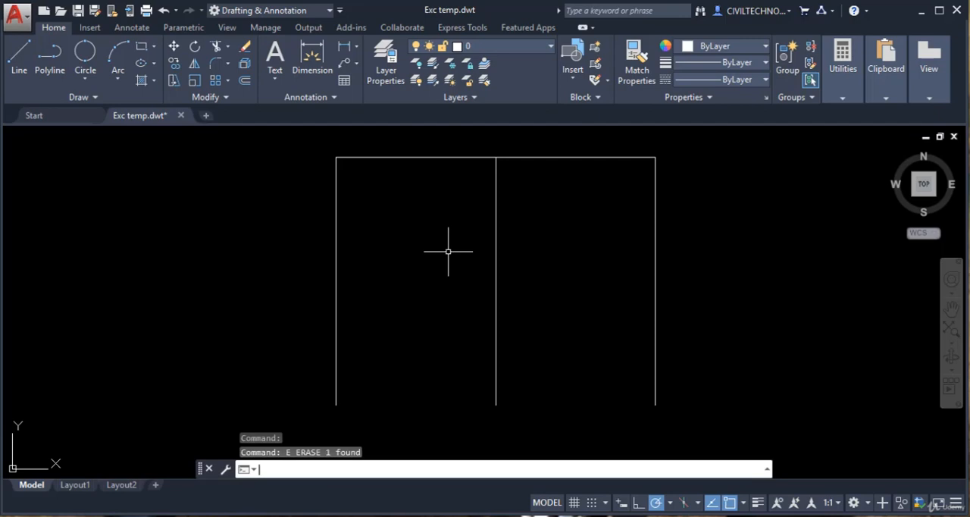
# Step: Draw a 3-point circle through the frame's upper-left corner and the upper and lower endpoints of the middle vertical line
pyautogui.click(86, 79)
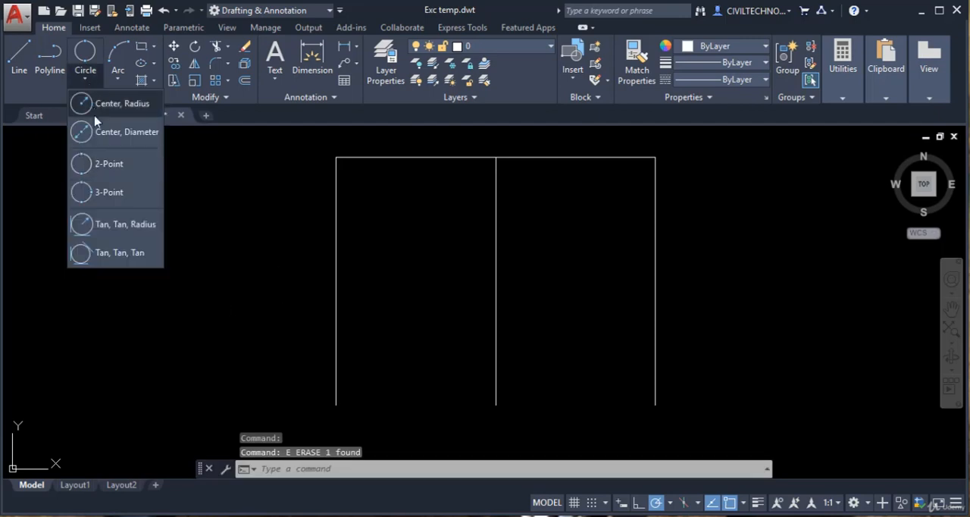
pyautogui.click(109, 193)
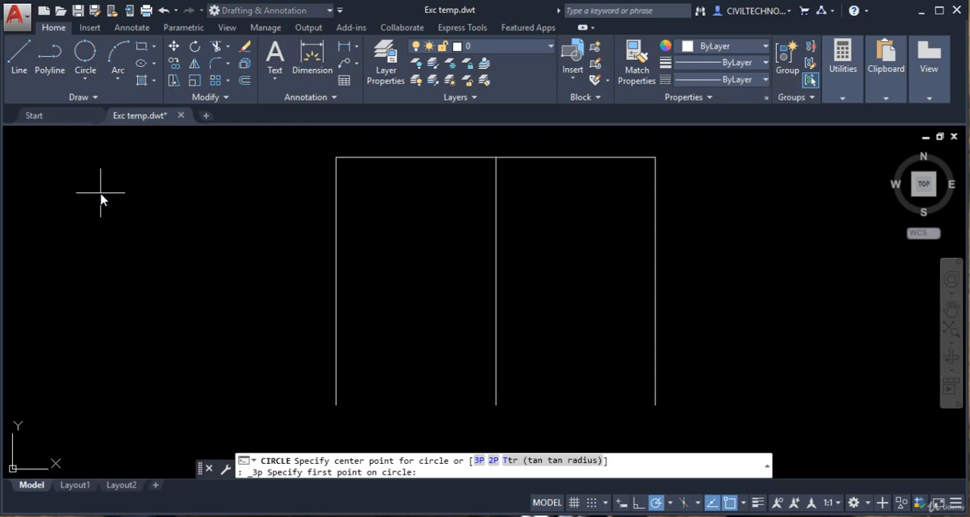
pyautogui.click(335, 158)
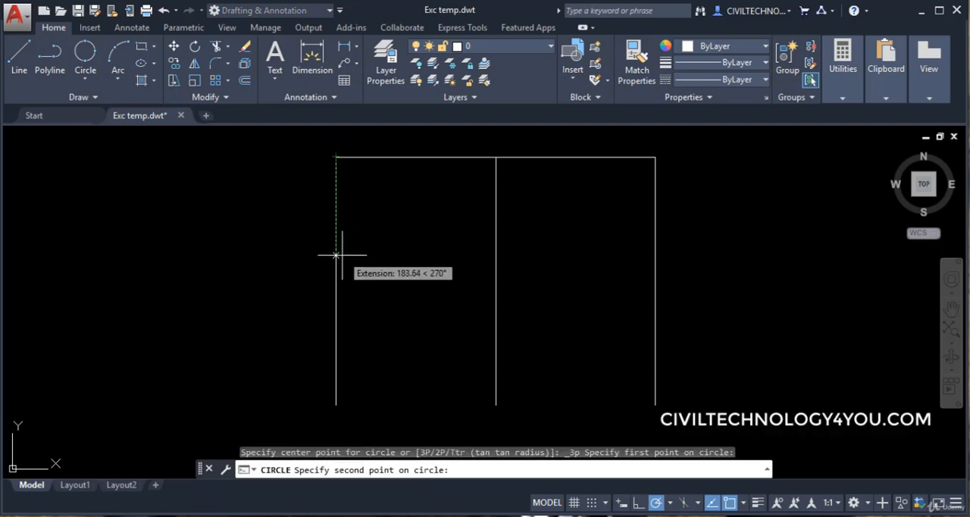
pyautogui.click(495, 158)
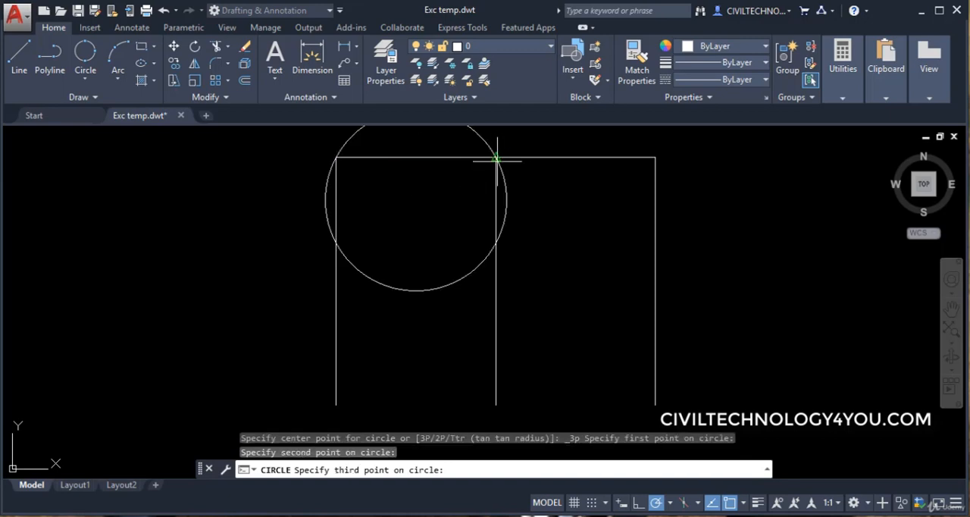
pyautogui.click(495, 405)
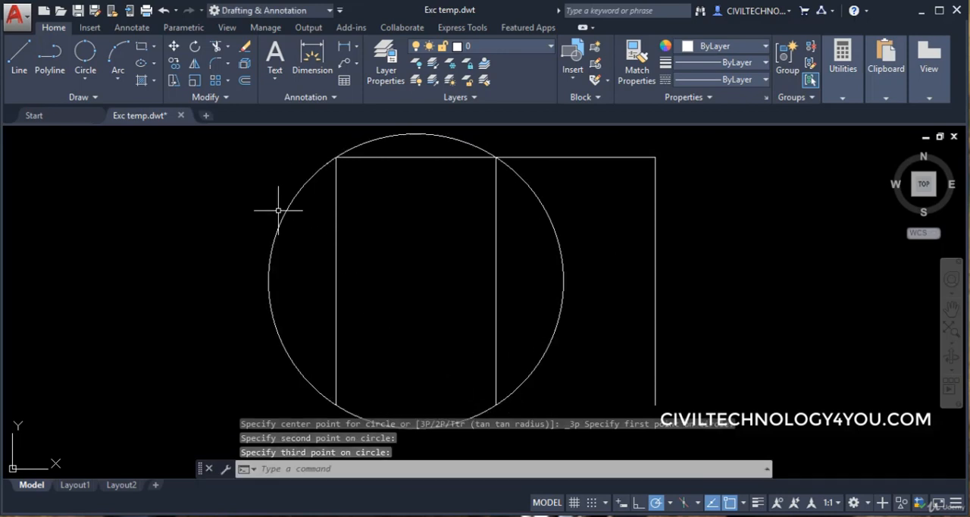
# Step: Erase the 3-point circle passing through the left and middle vertical lines
pyautogui.click(541, 205)
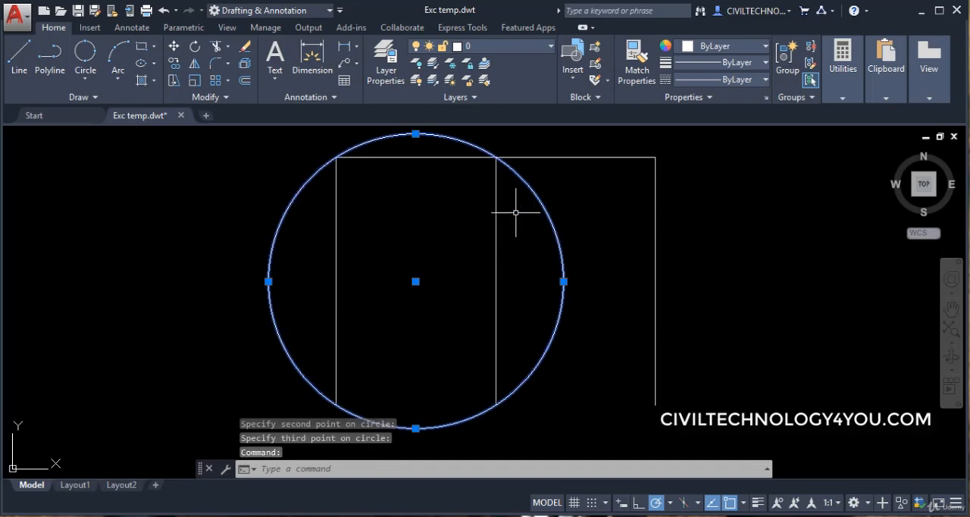
pyautogui.write('e')
pyautogui.press('Return')
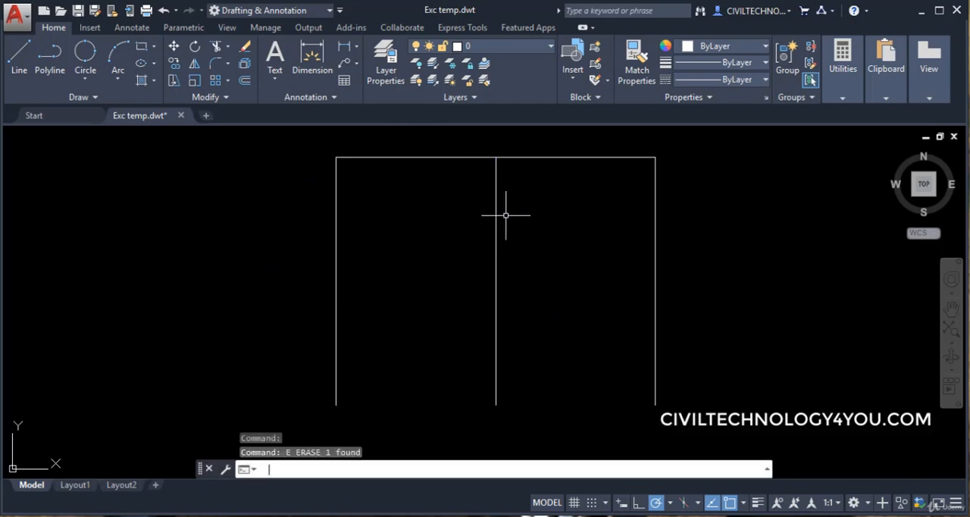
# Step: Draw a Tan, Tan, Radius circle tangent to the frame's left vertical line and top horizontal line
pyautogui.click(85, 79)
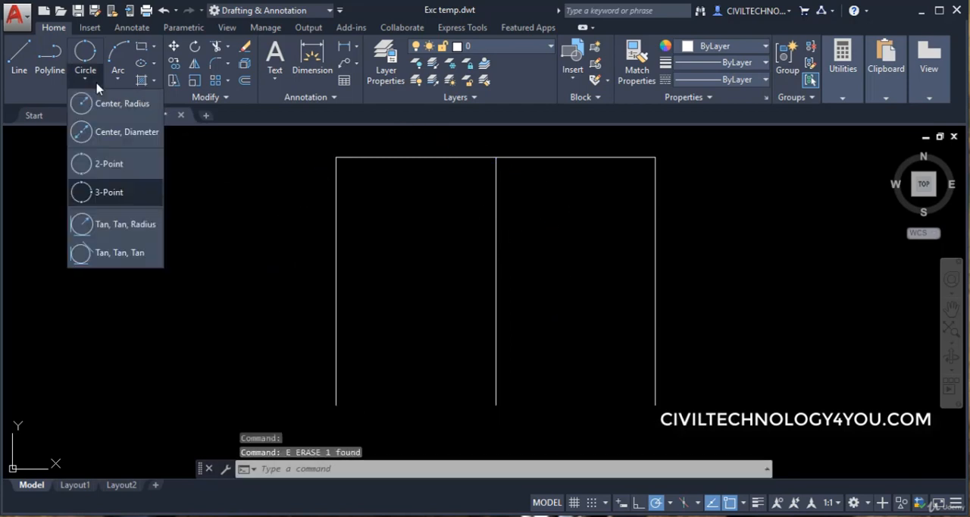
pyautogui.click(139, 230)
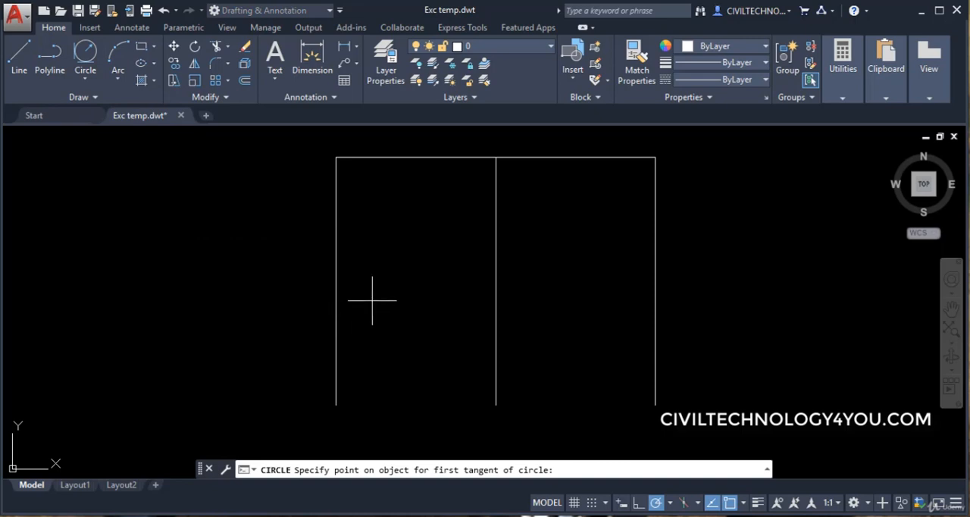
pyautogui.click(337, 206)
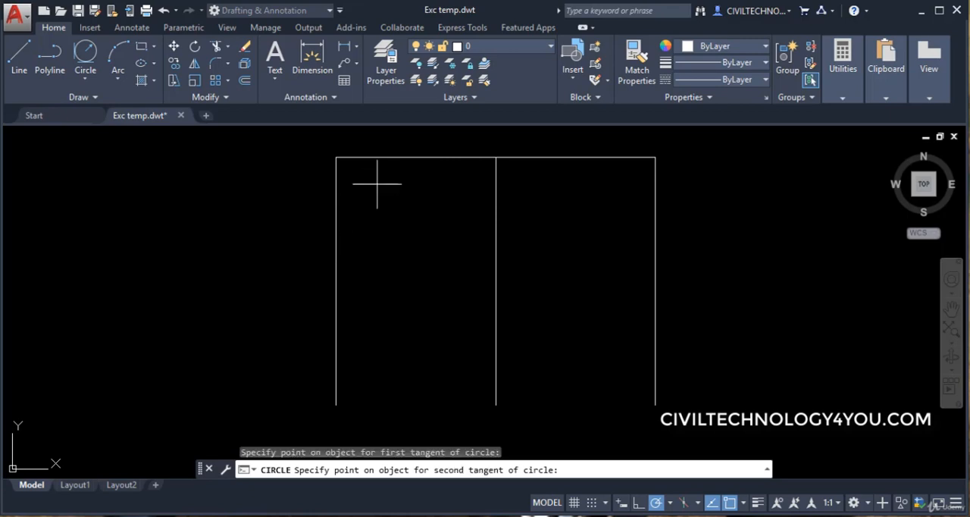
pyautogui.click(396, 156)
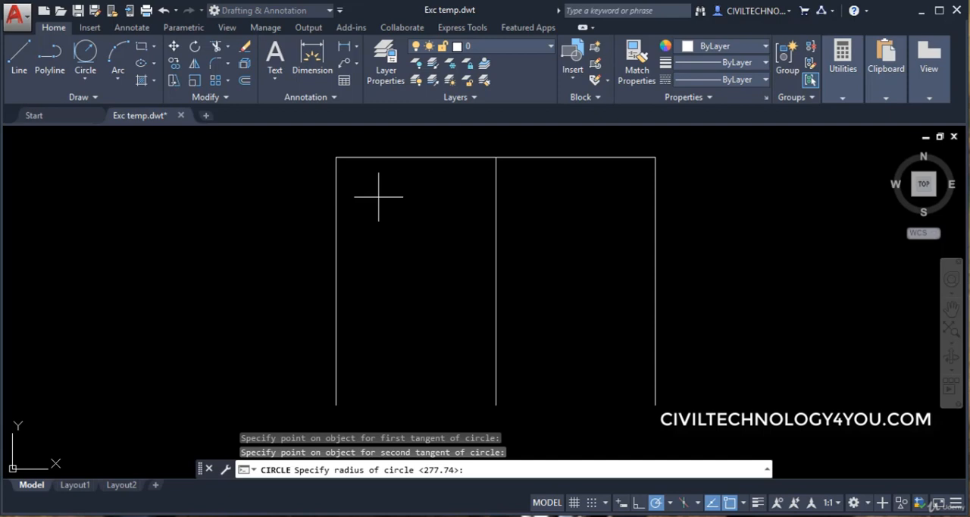
pyautogui.press('Return')
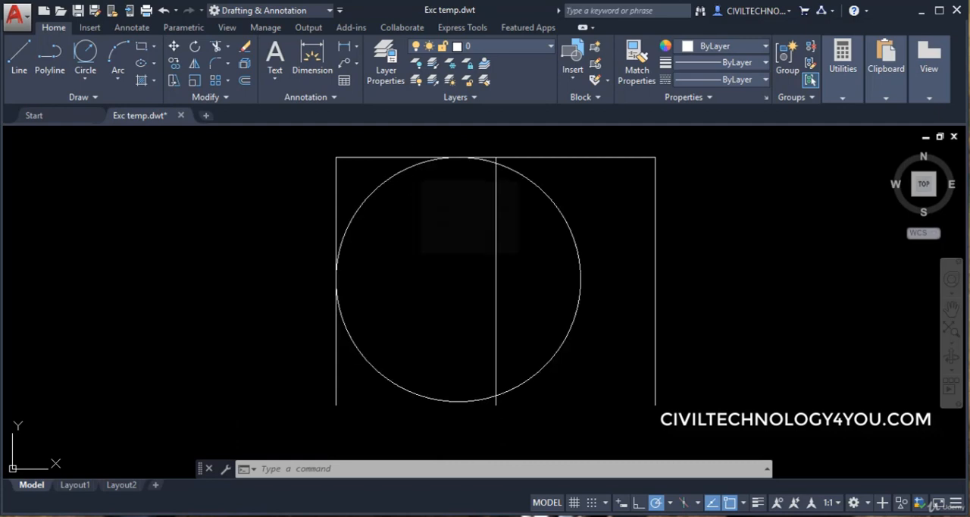
# Step: Erase the circle tangent to the left vertical line and the top line
pyautogui.click(354, 210)
pyautogui.write('e')
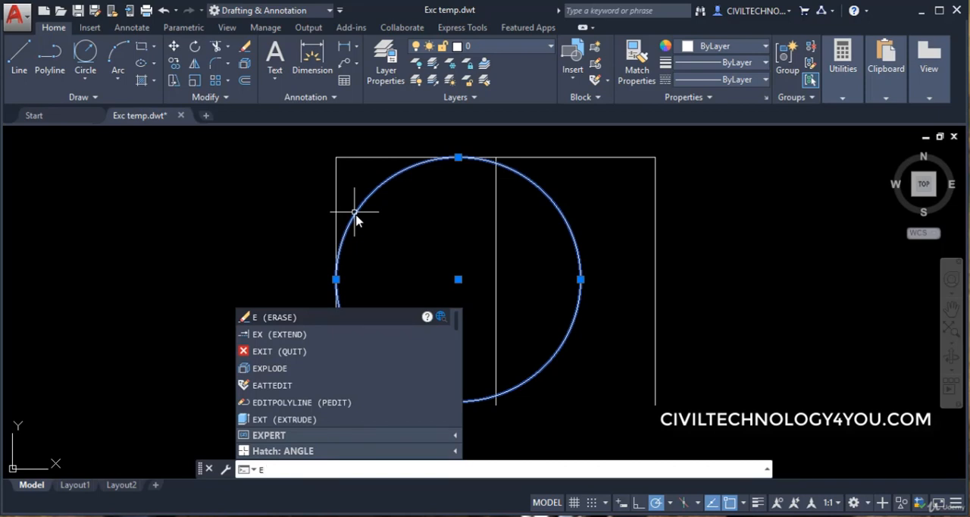
pyautogui.press('Return')
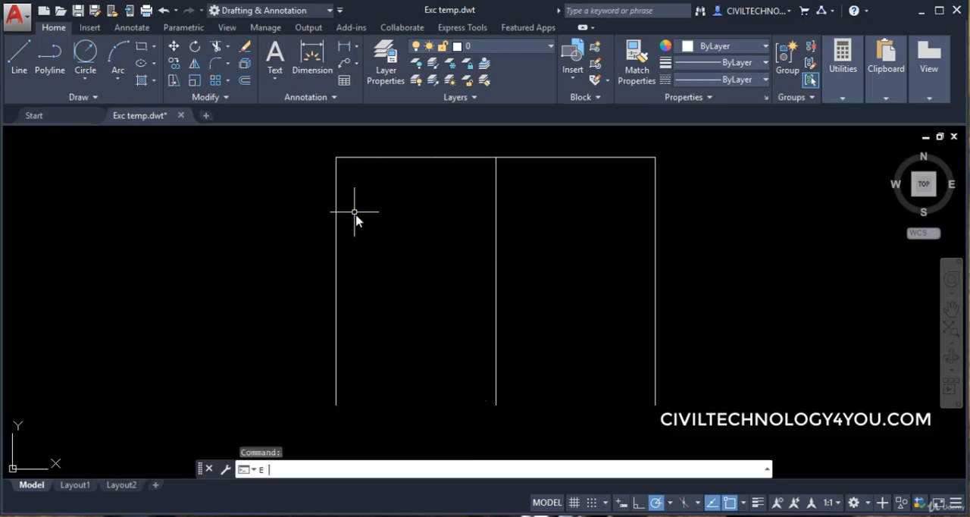
# Step: Draw a Tan, Tan, Tan circle tangent to the frame's left vertical line, top line and middle vertical line
pyautogui.click(86, 83)
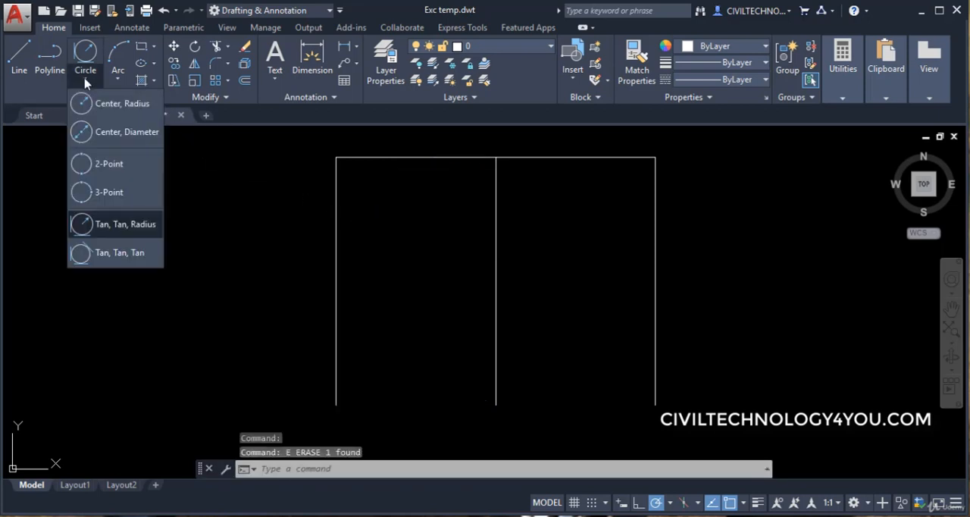
pyautogui.click(117, 254)
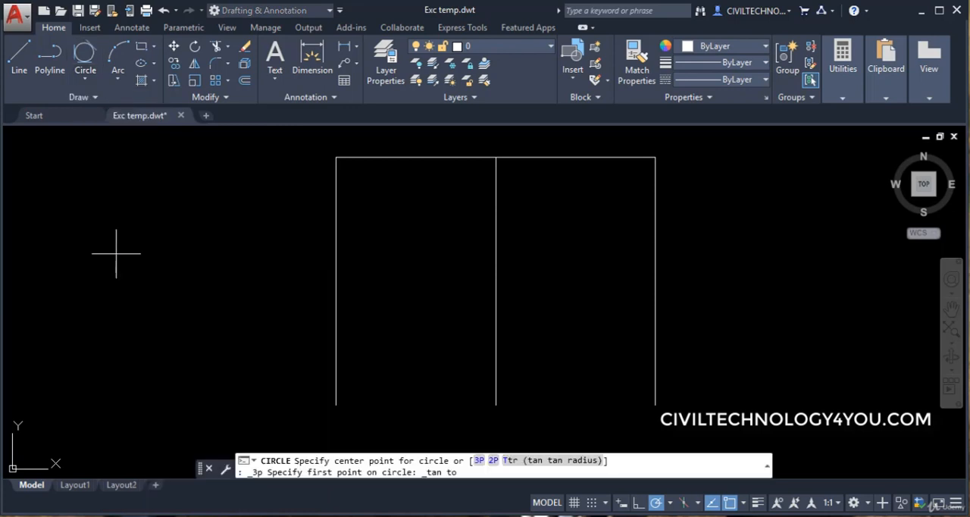
pyautogui.click(336, 239)
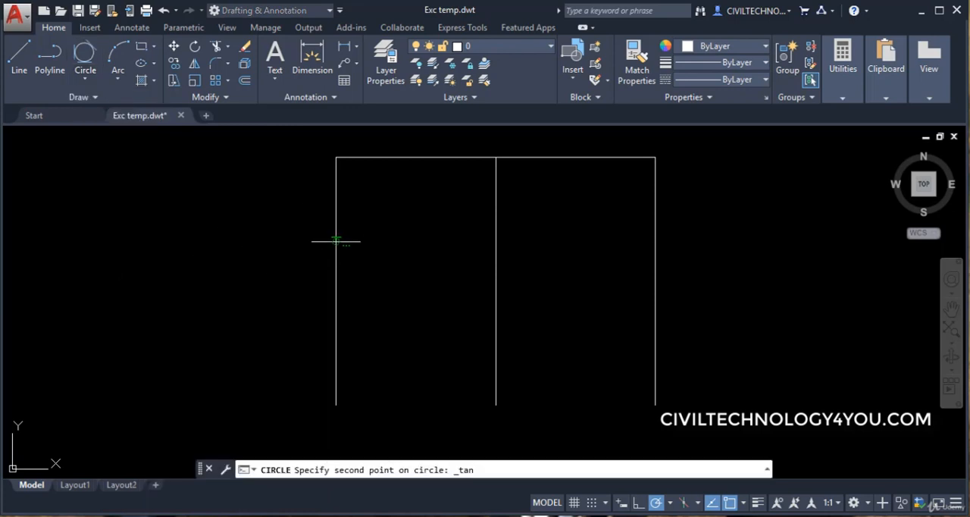
pyautogui.click(413, 154)
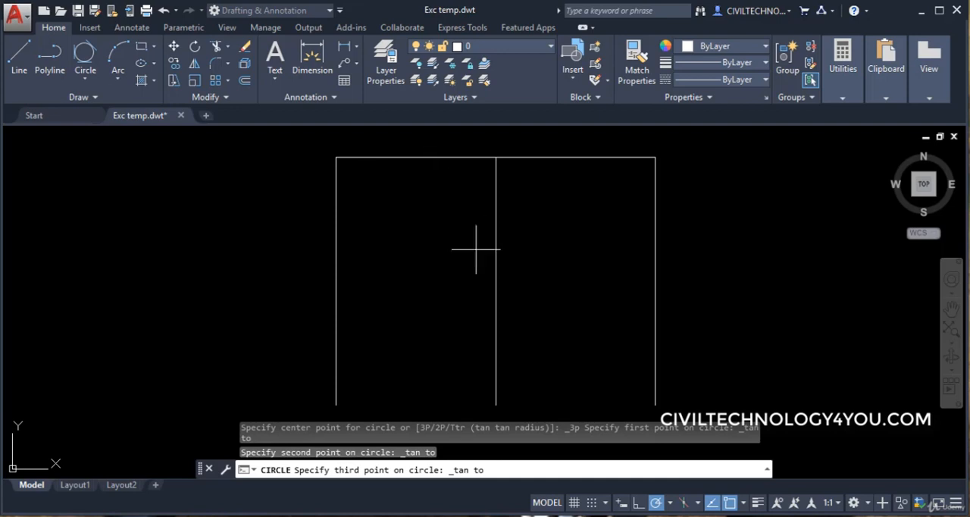
pyautogui.click(496, 275)
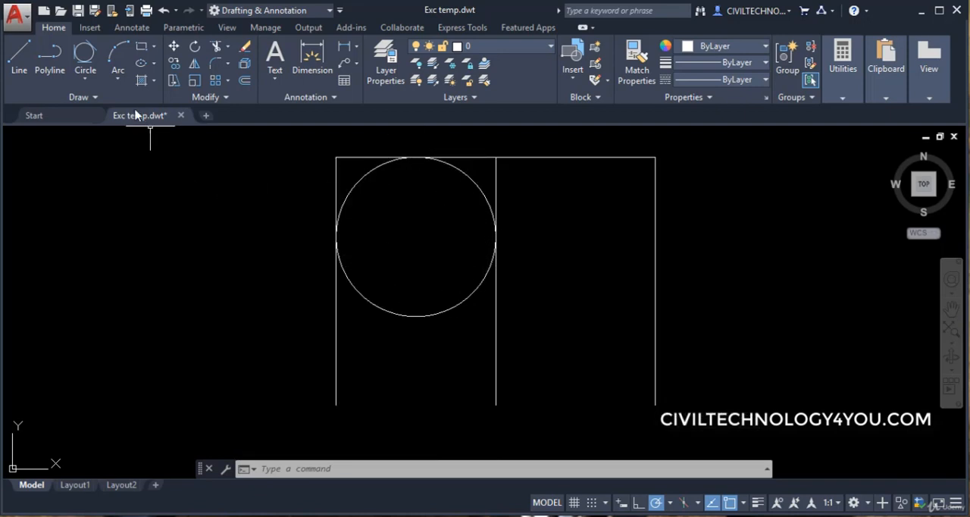
pyautogui.click(89, 82)
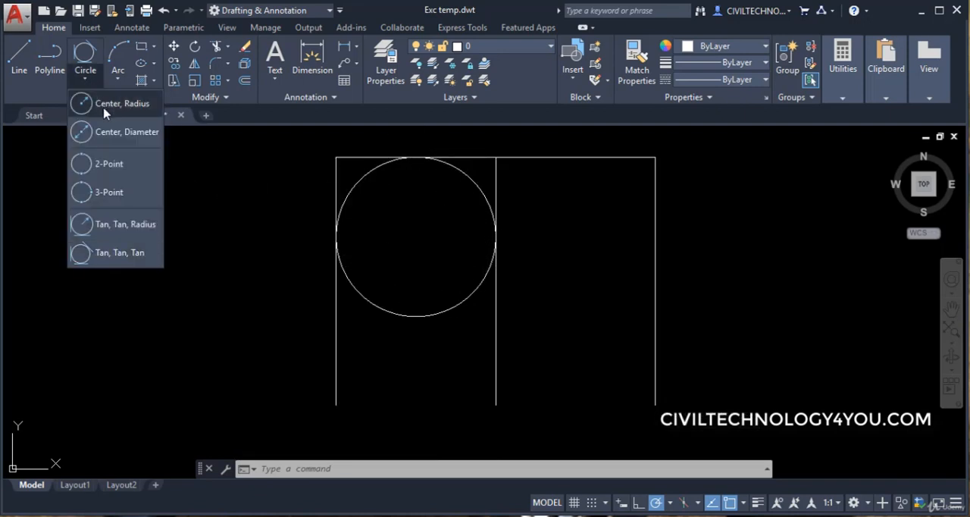